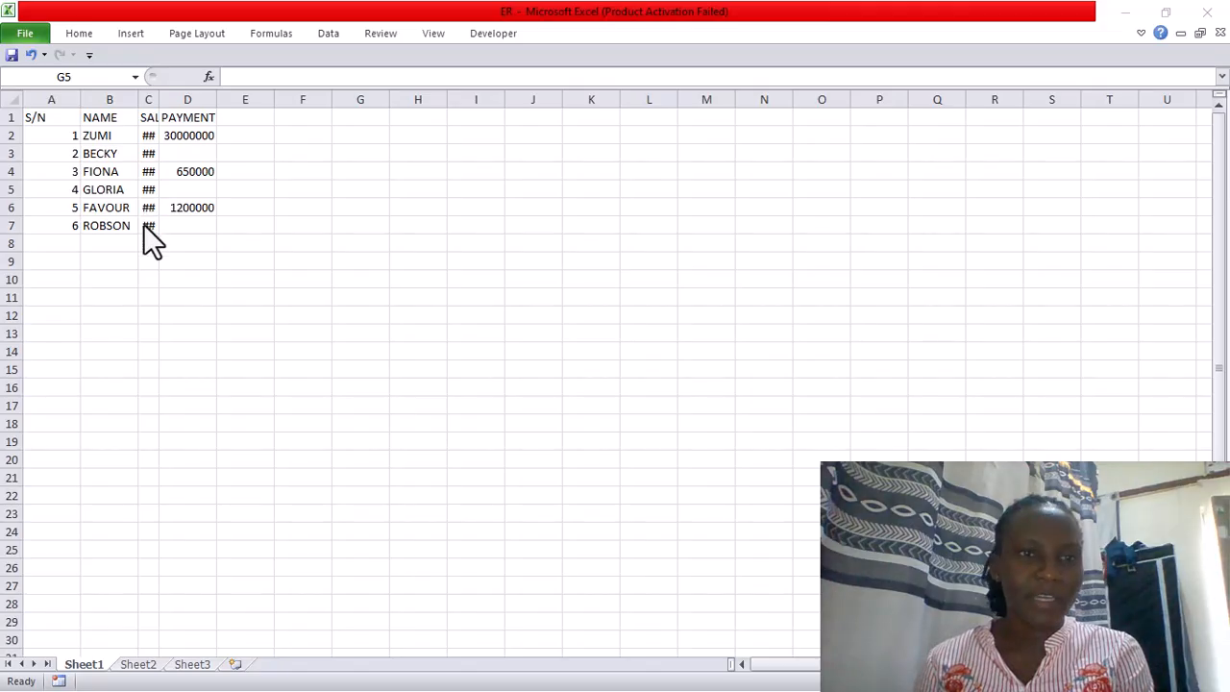
# Step: Widen the SALARY column so that its values fit in full
pyautogui.click(149, 135)
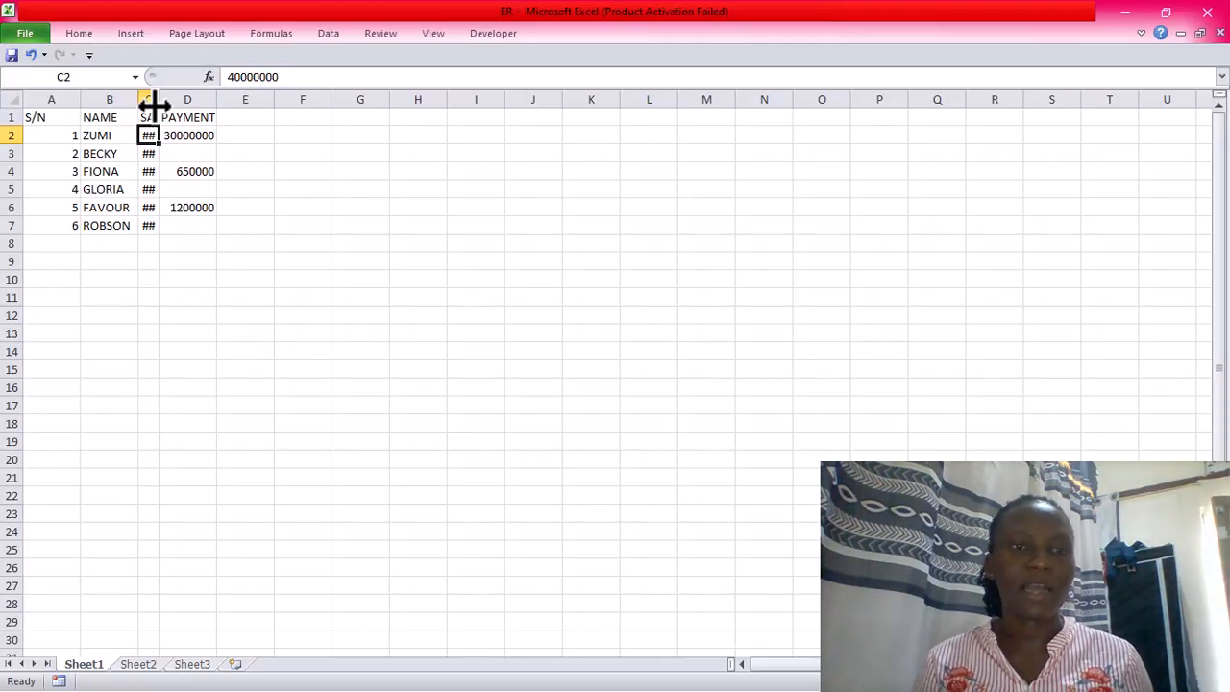
pyautogui.moveTo(155, 103); pyautogui.dragTo(221, 101)
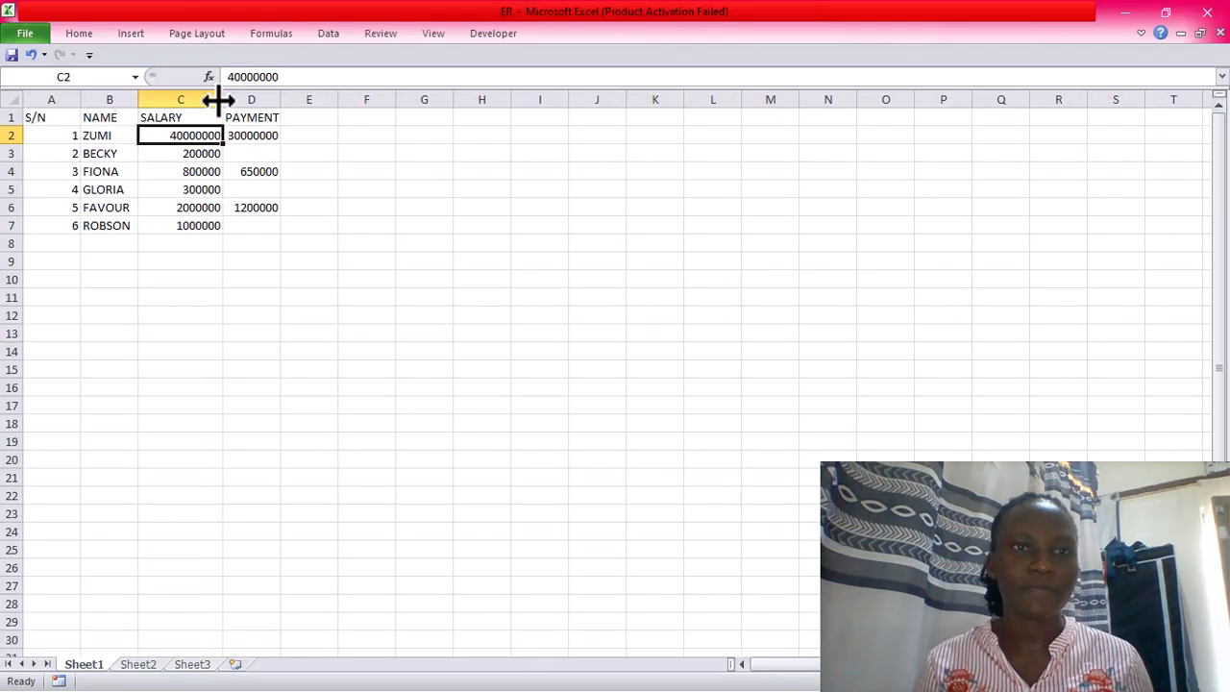
pyautogui.click(367, 227)
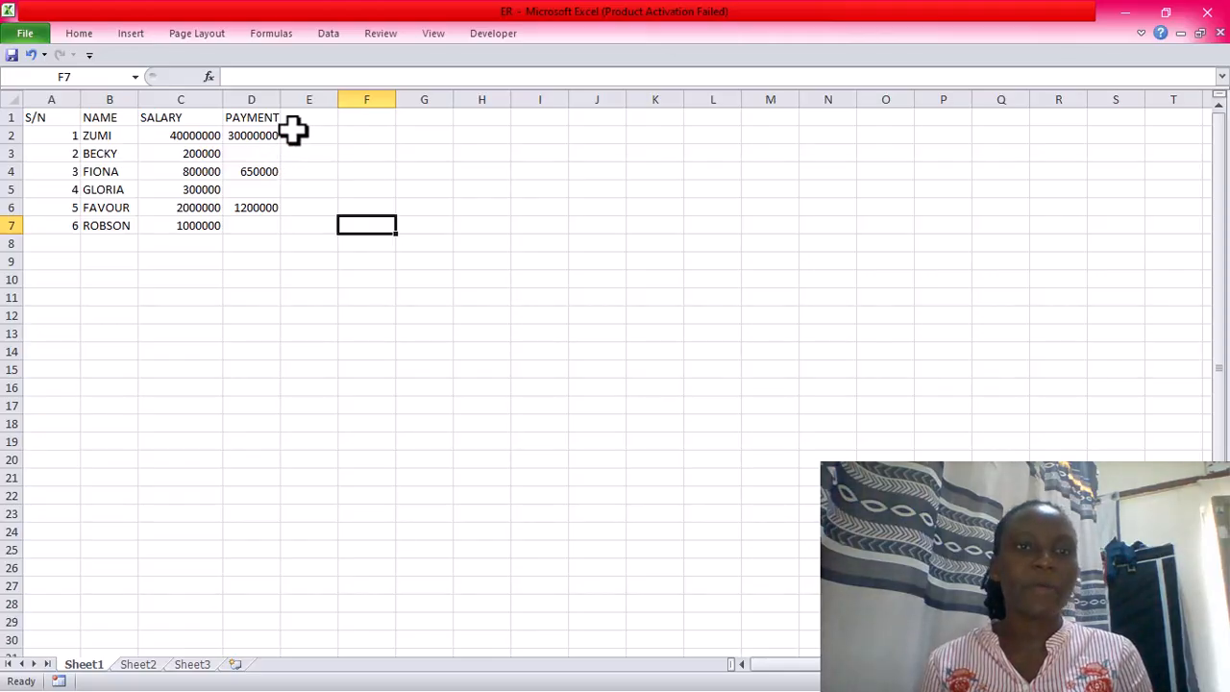
# Step: Enter the formula =C2-D2 in cell E2 to subtract the payment from the salary
pyautogui.click(293, 133)
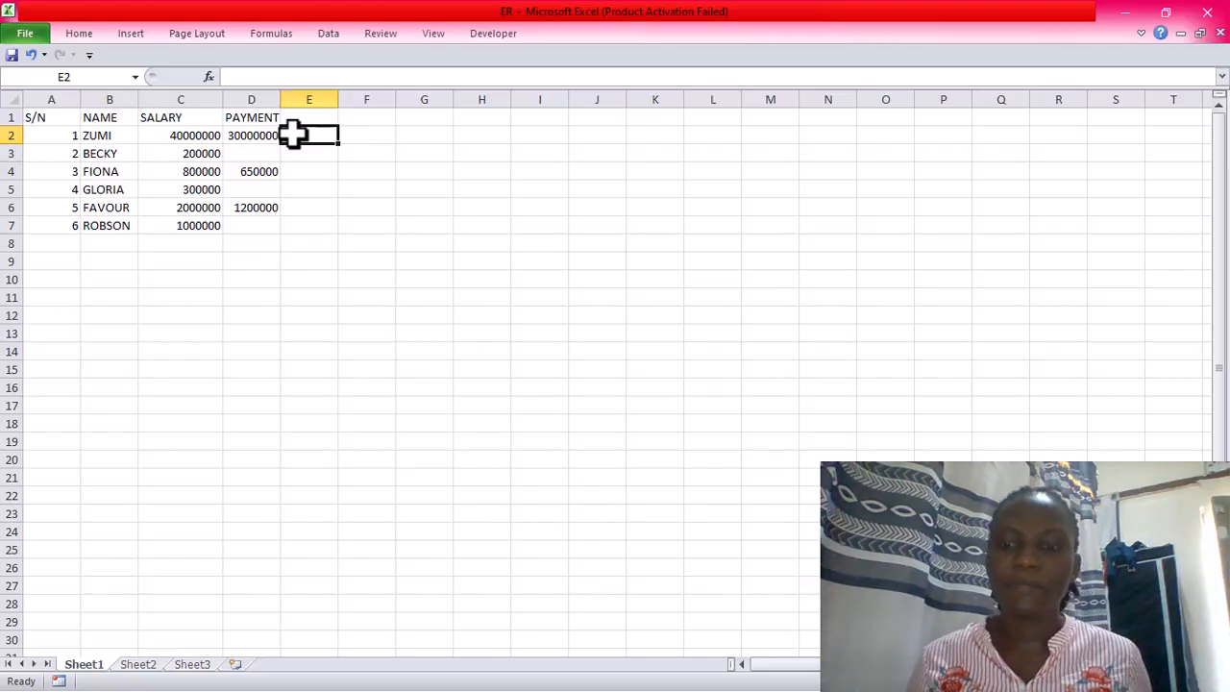
pyautogui.write('=')
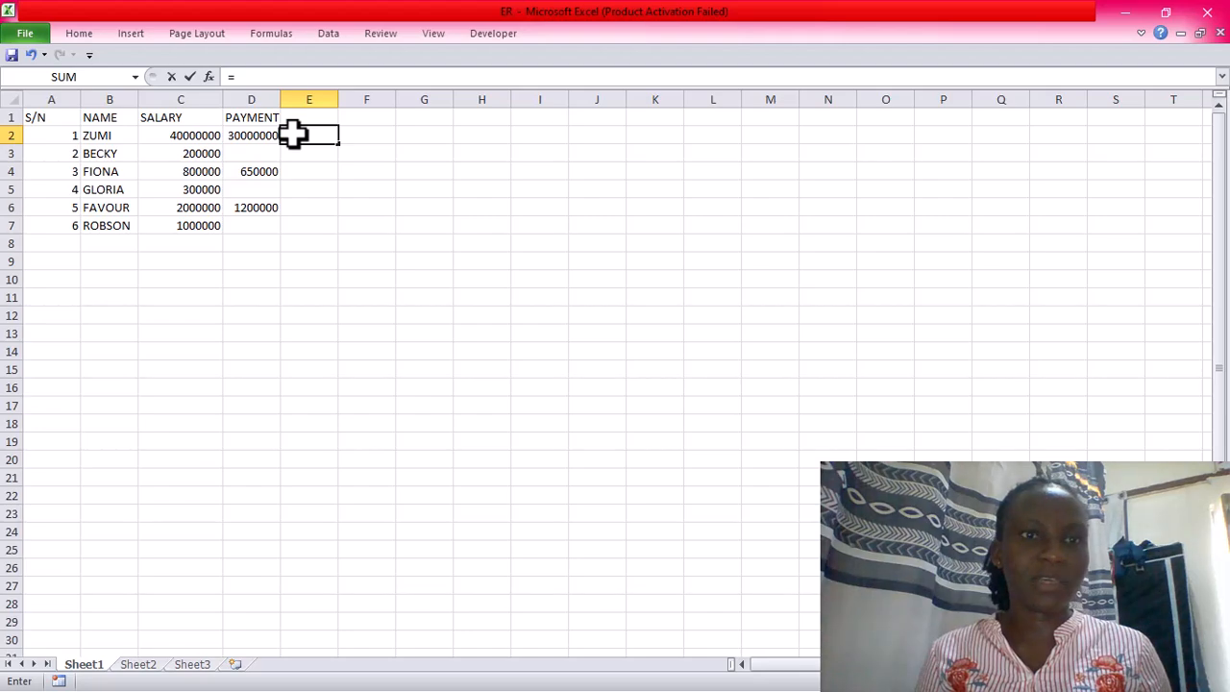
pyautogui.write('C2-')
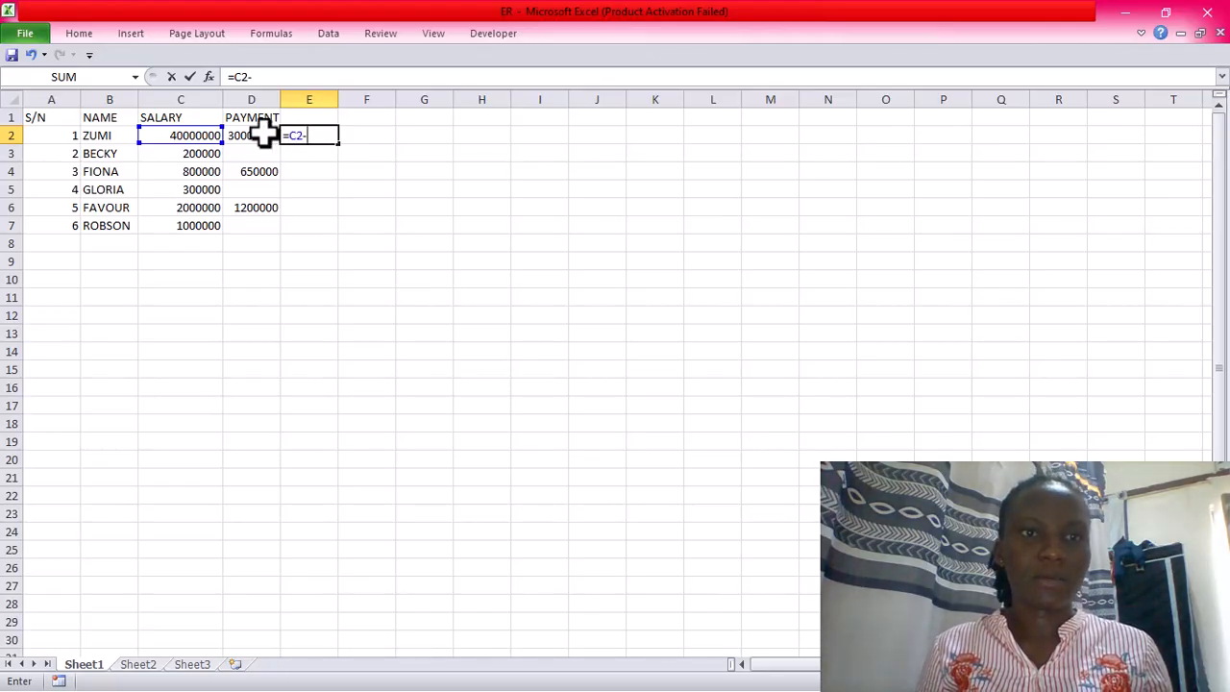
pyautogui.click(264, 134)
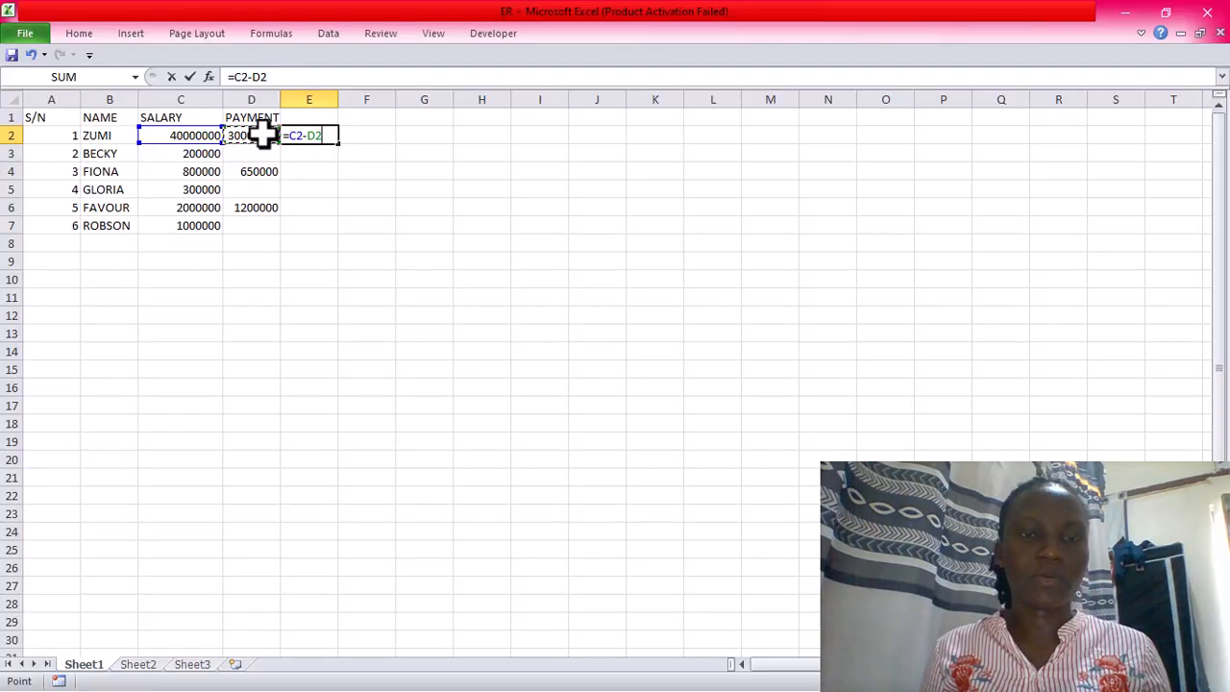
pyautogui.press('Return')
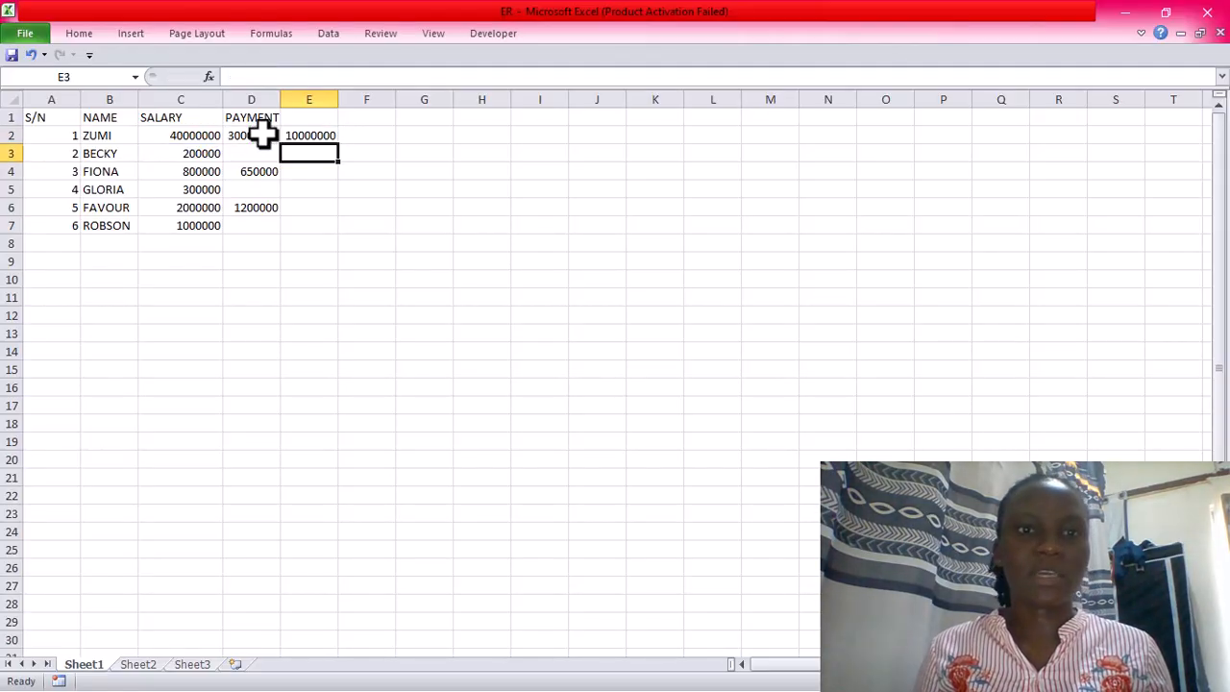
# Step: Fill the subtraction formula from E2 down through E7
pyautogui.click(315, 135)
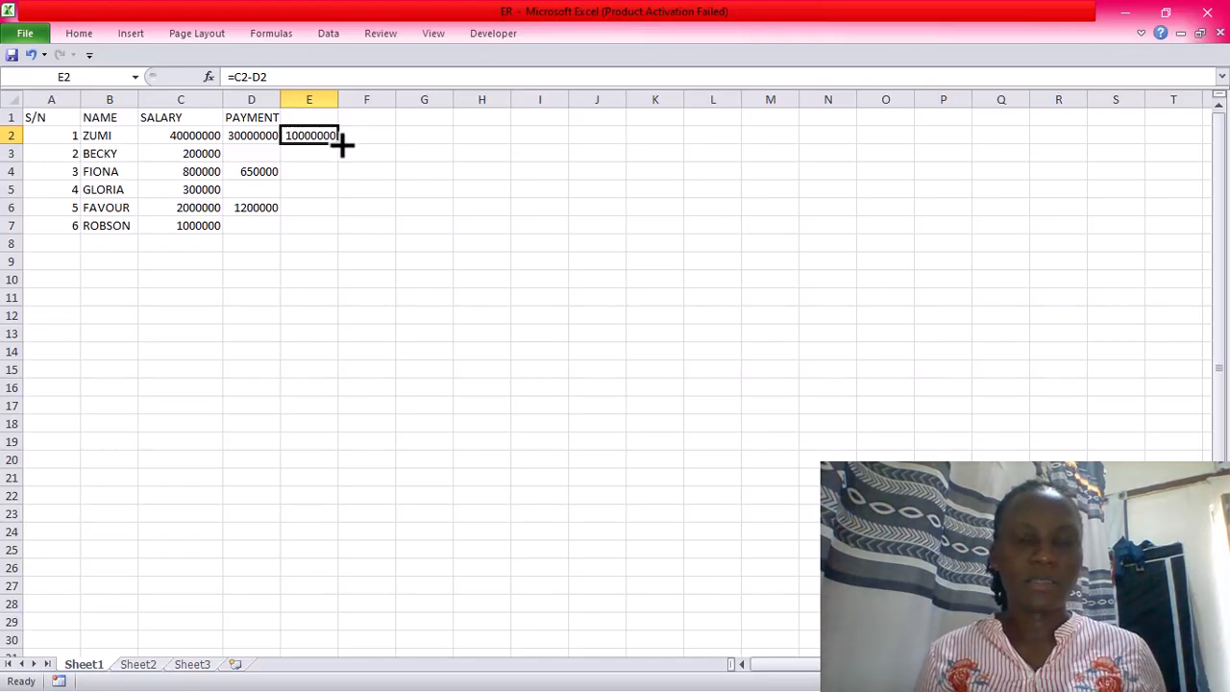
pyautogui.moveTo(343, 144); pyautogui.dragTo(341, 235)
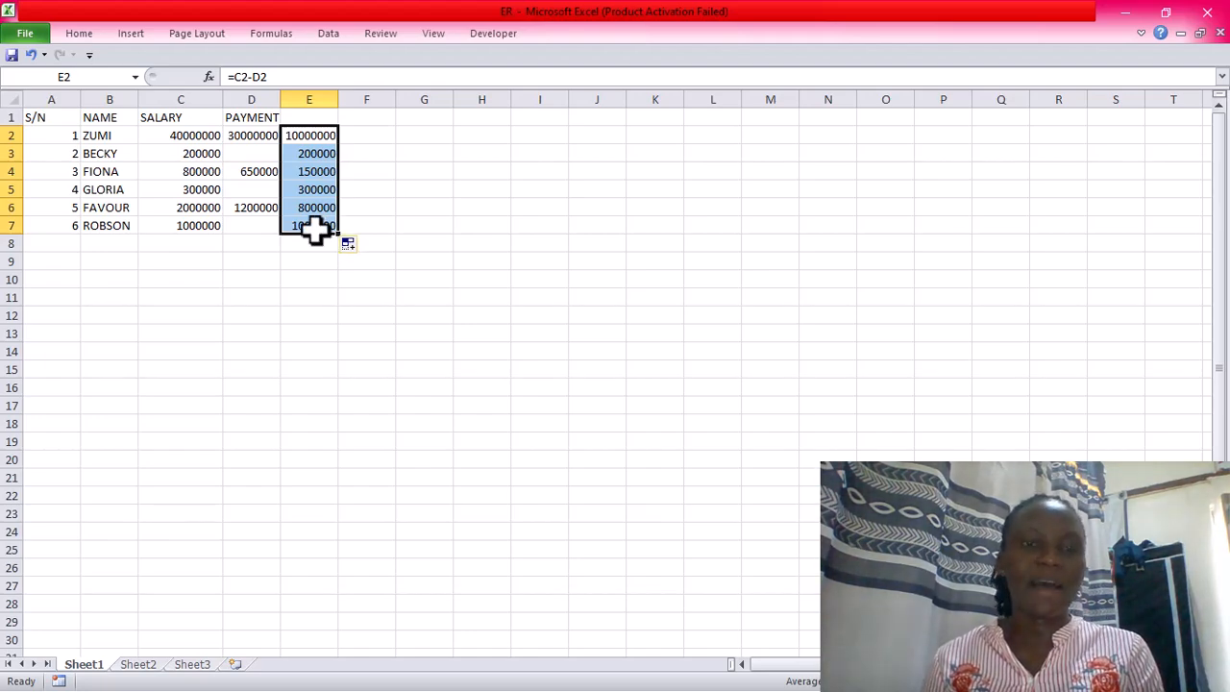
# Step: Enter MISSING in the empty PAYMENT cells D3, D5 and D7
pyautogui.click(248, 154)
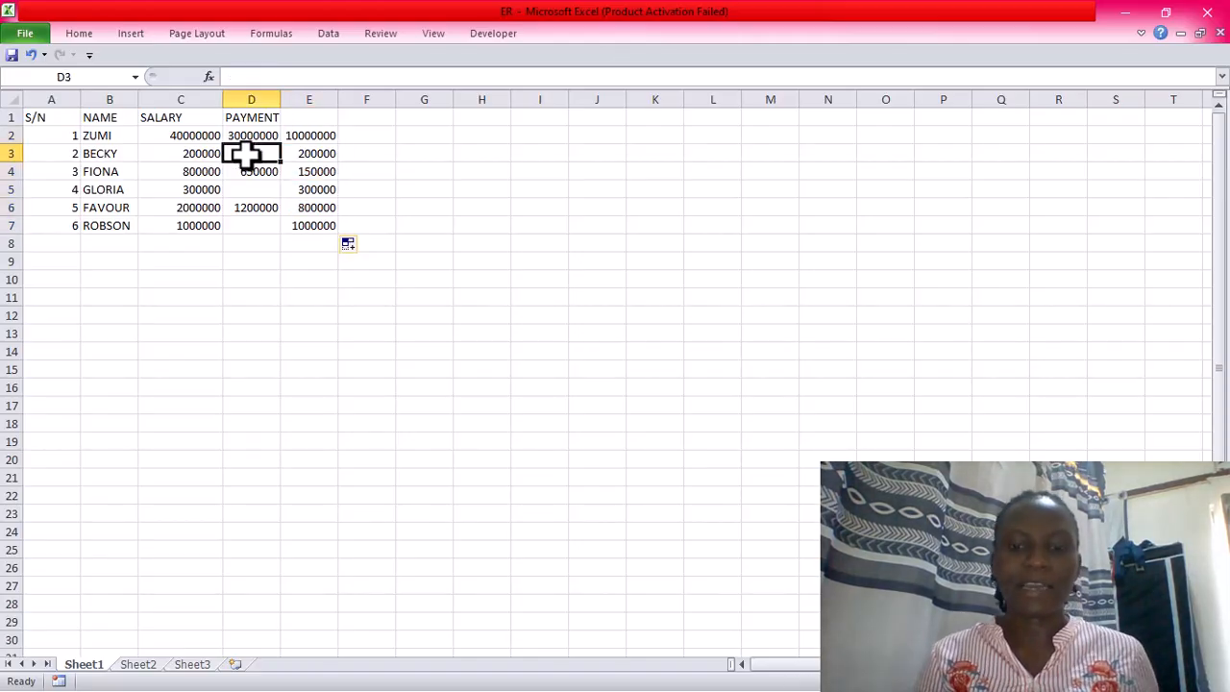
pyautogui.write('MISSI')
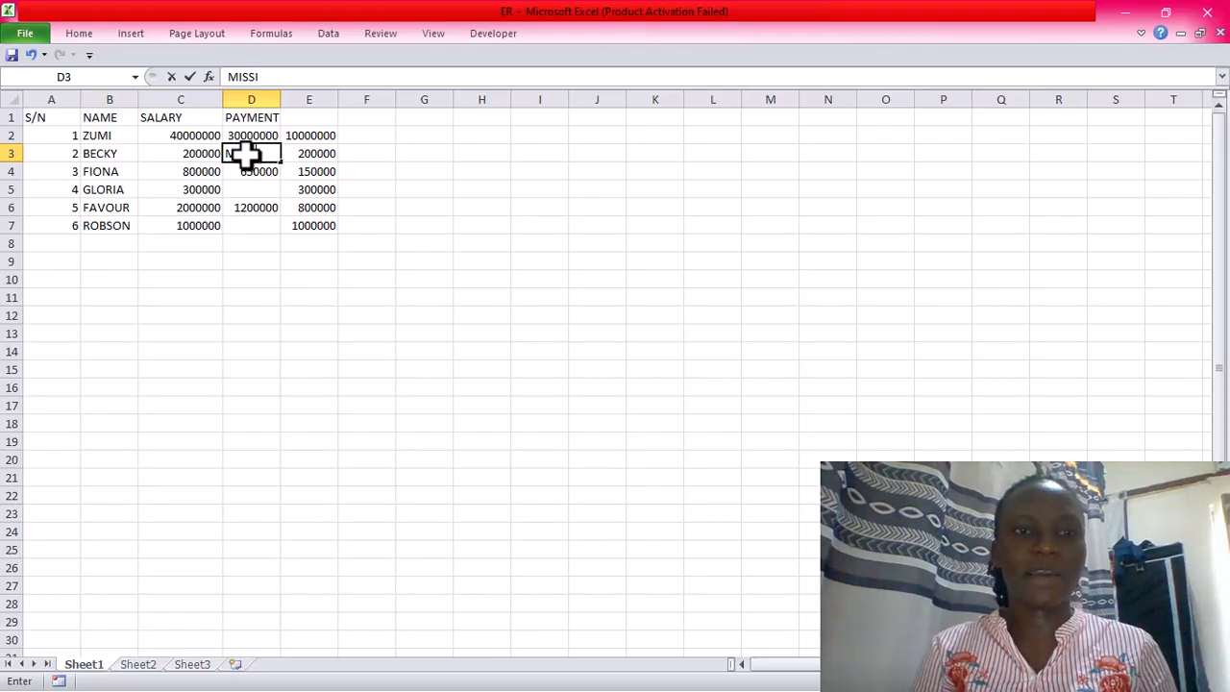
pyautogui.write('NG')
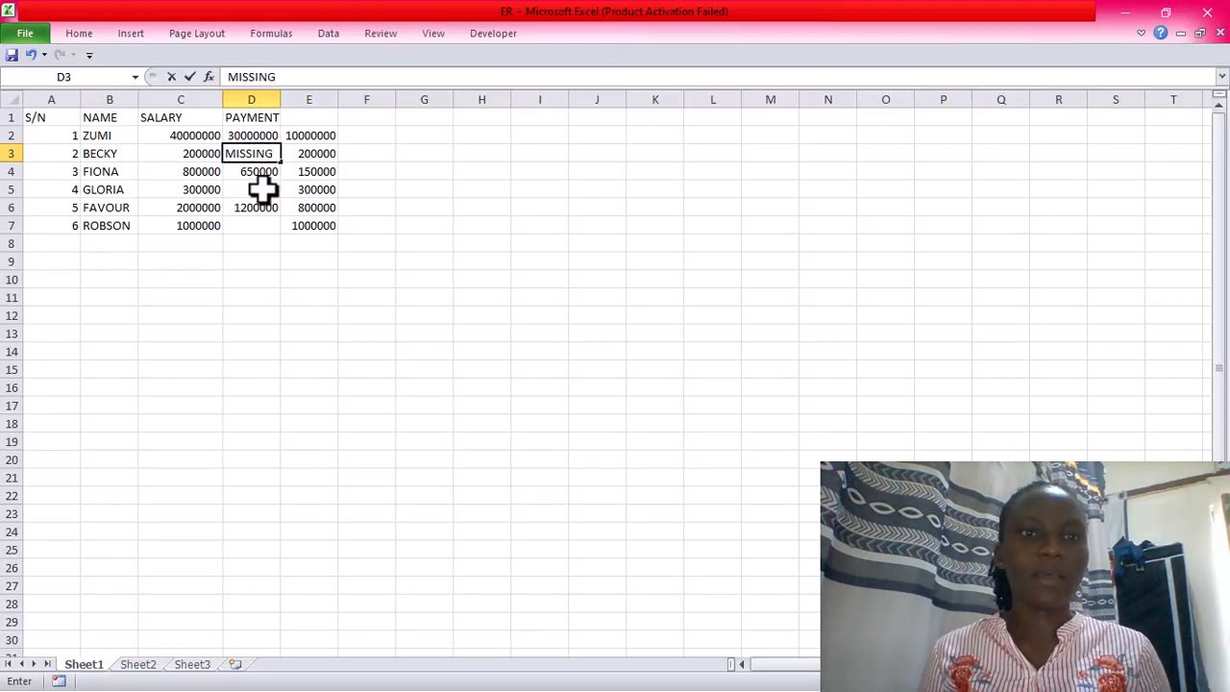
pyautogui.click(262, 190)
pyautogui.write('MISS')
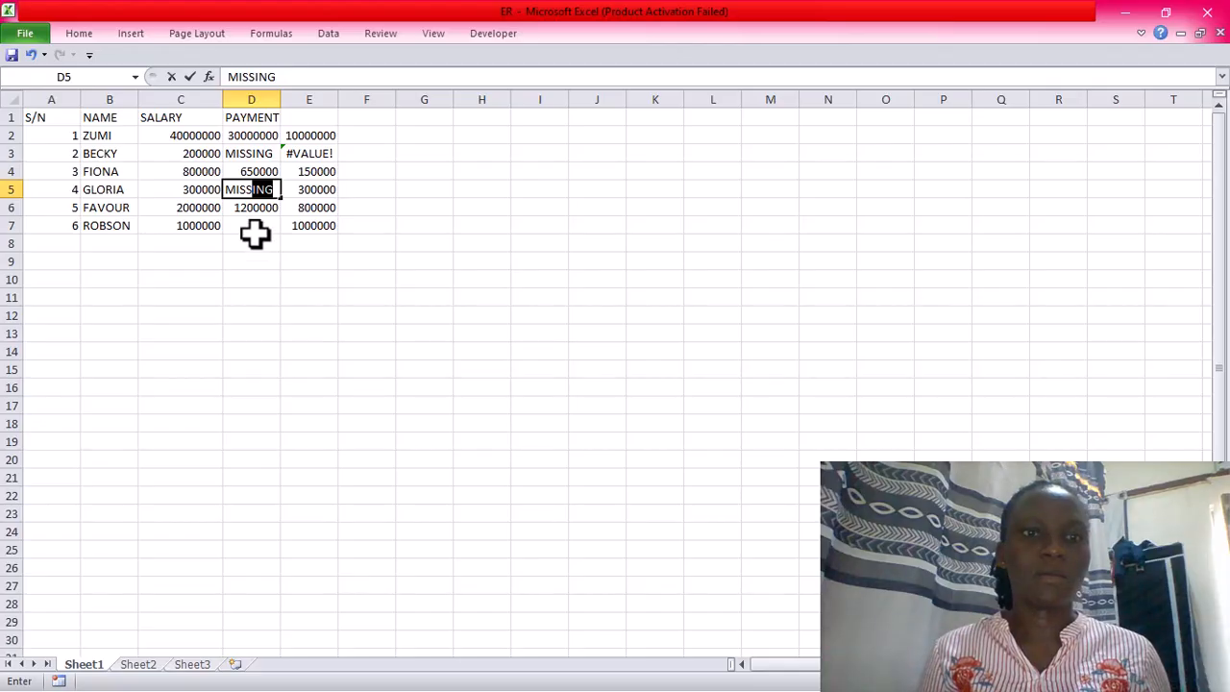
pyautogui.click(253, 228)
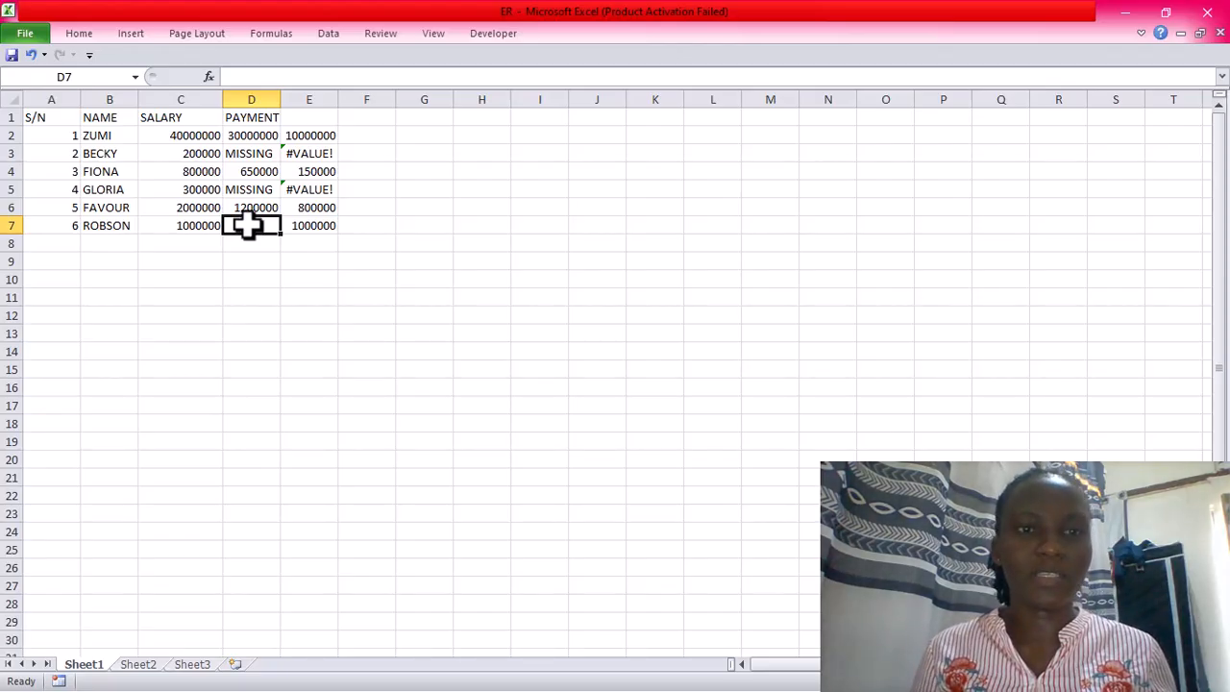
pyautogui.write('MISSING')
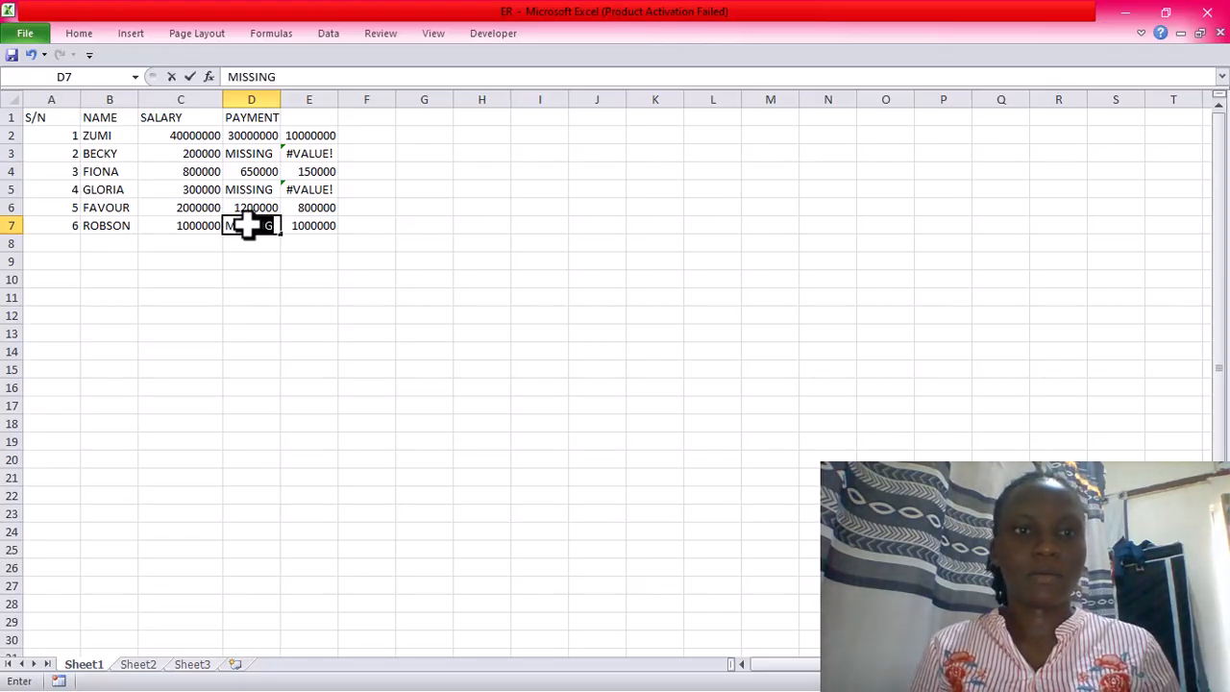
pyautogui.doubleClick(248, 225)
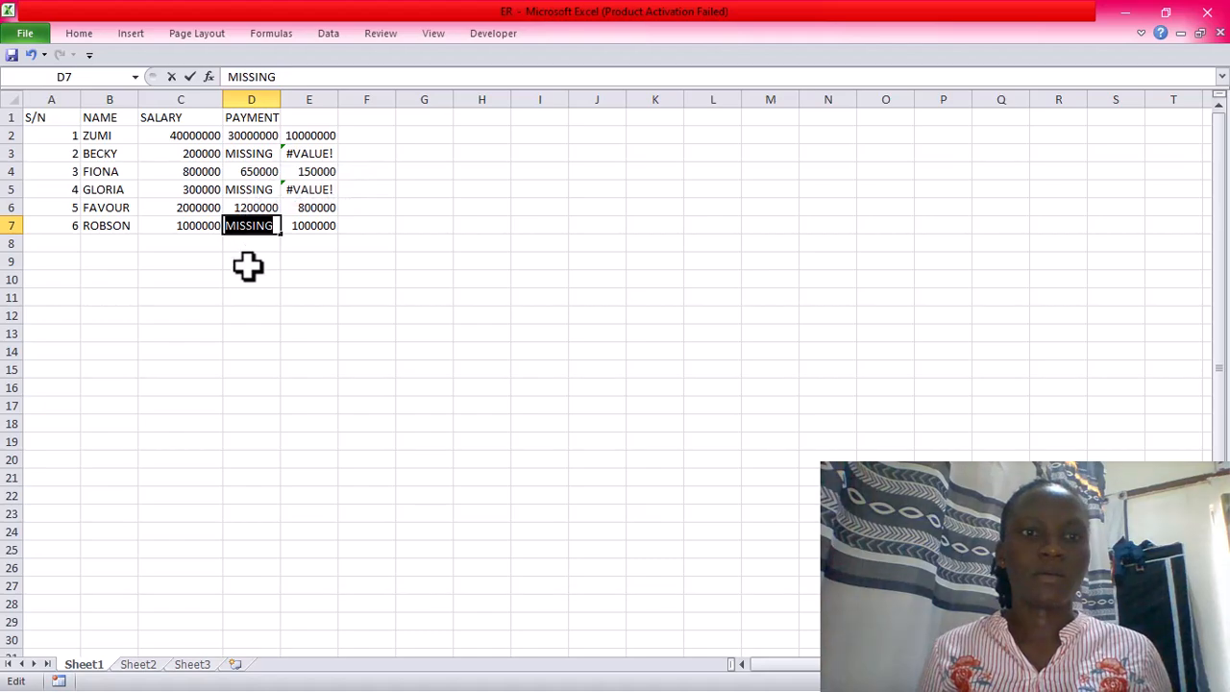
pyautogui.click(248, 266)
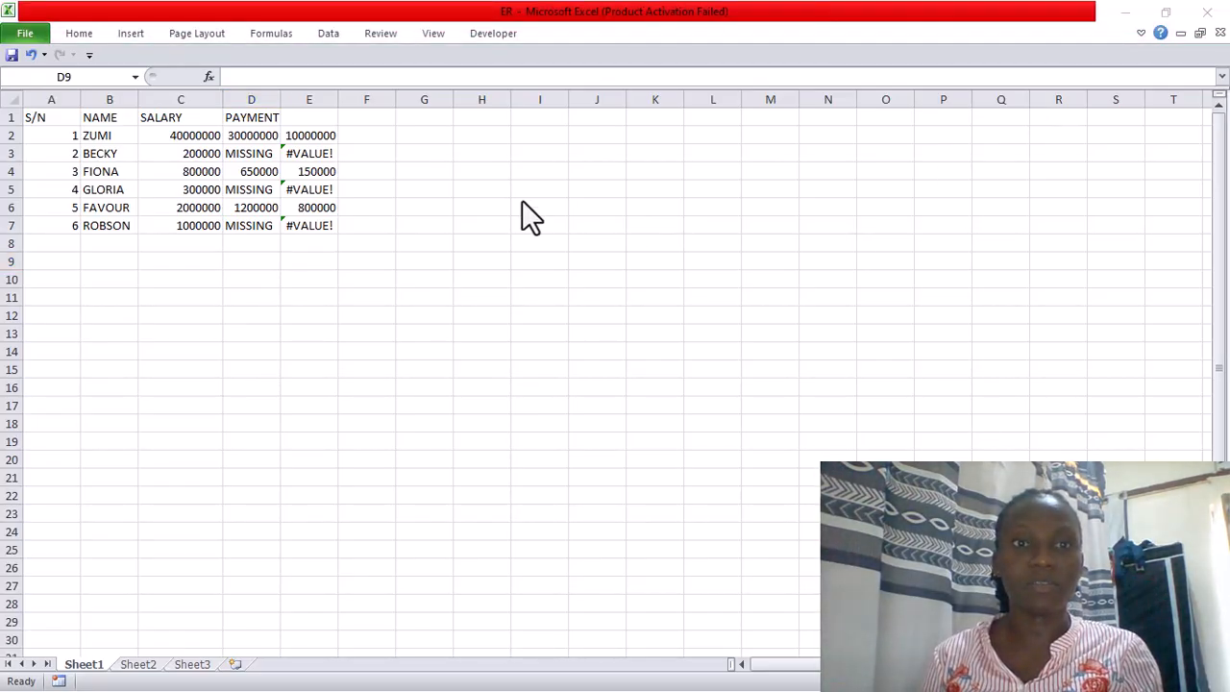
# Step: Enter =unique in cell F2 as an incomplete formula without parentheses or arguments
pyautogui.click(354, 131)
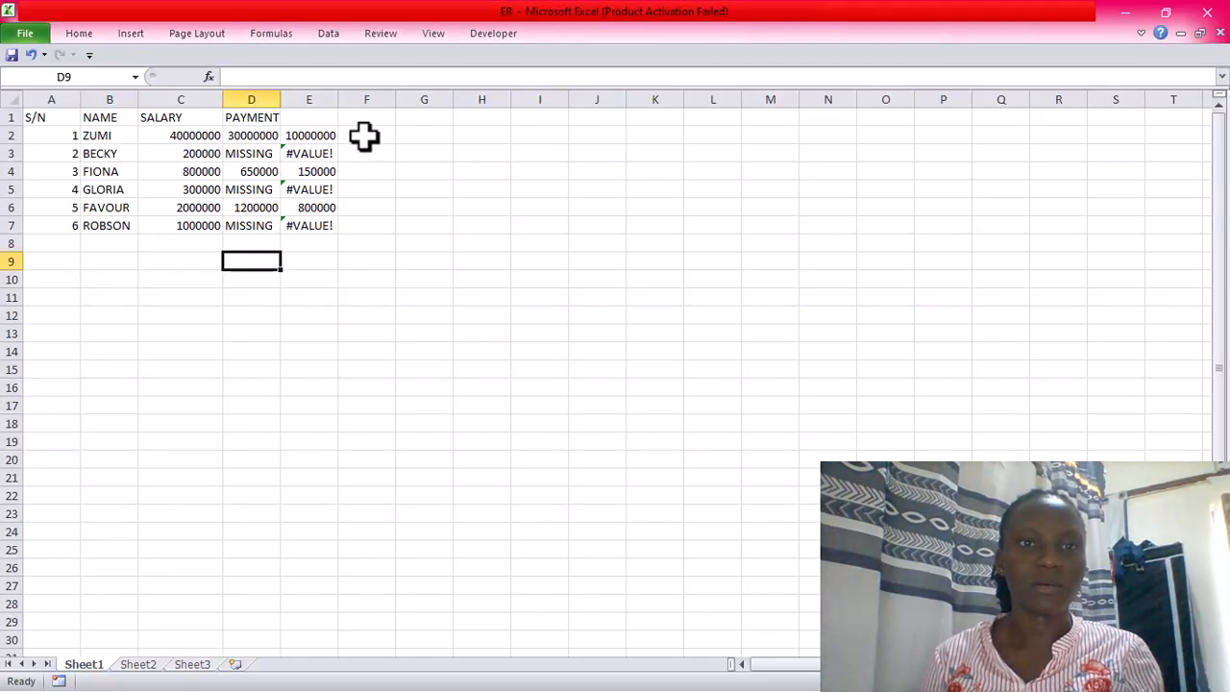
pyautogui.click(361, 136)
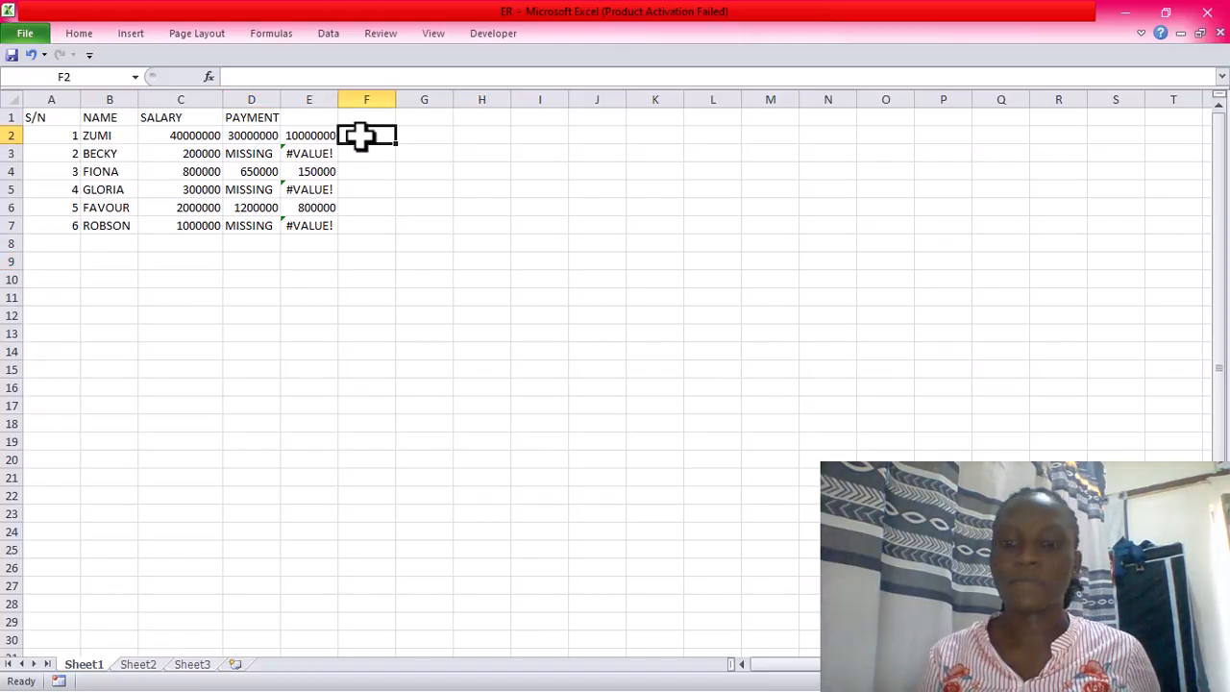
pyautogui.write('=')
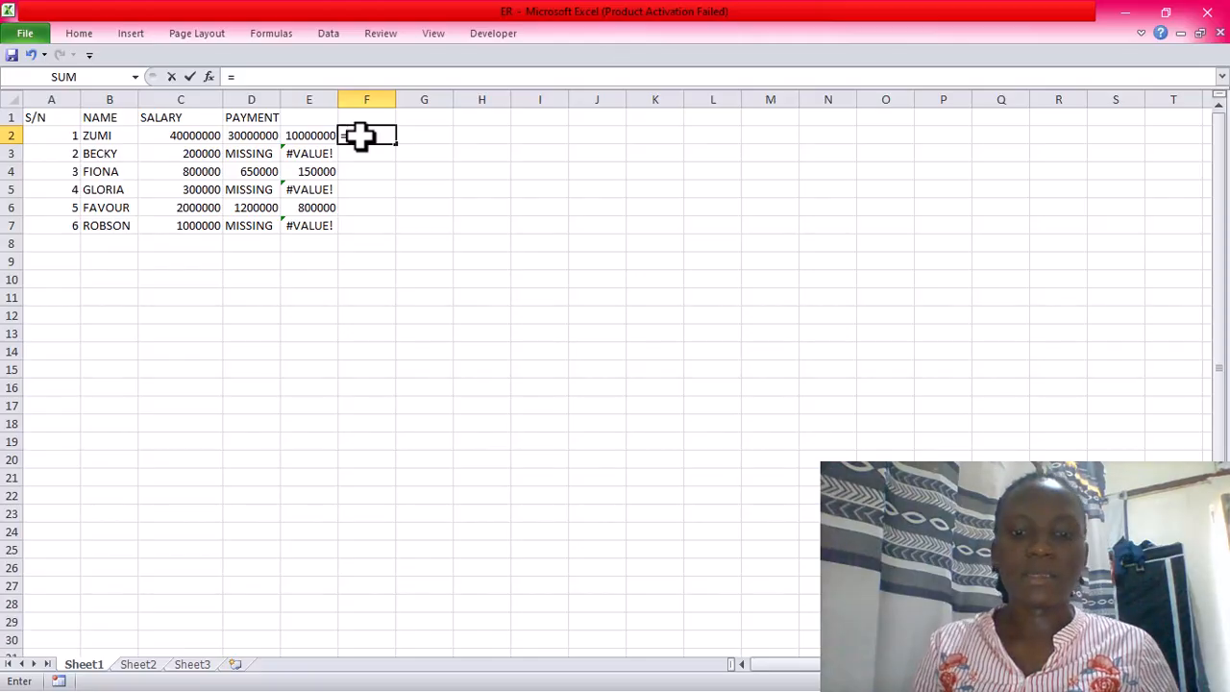
pyautogui.write('U')
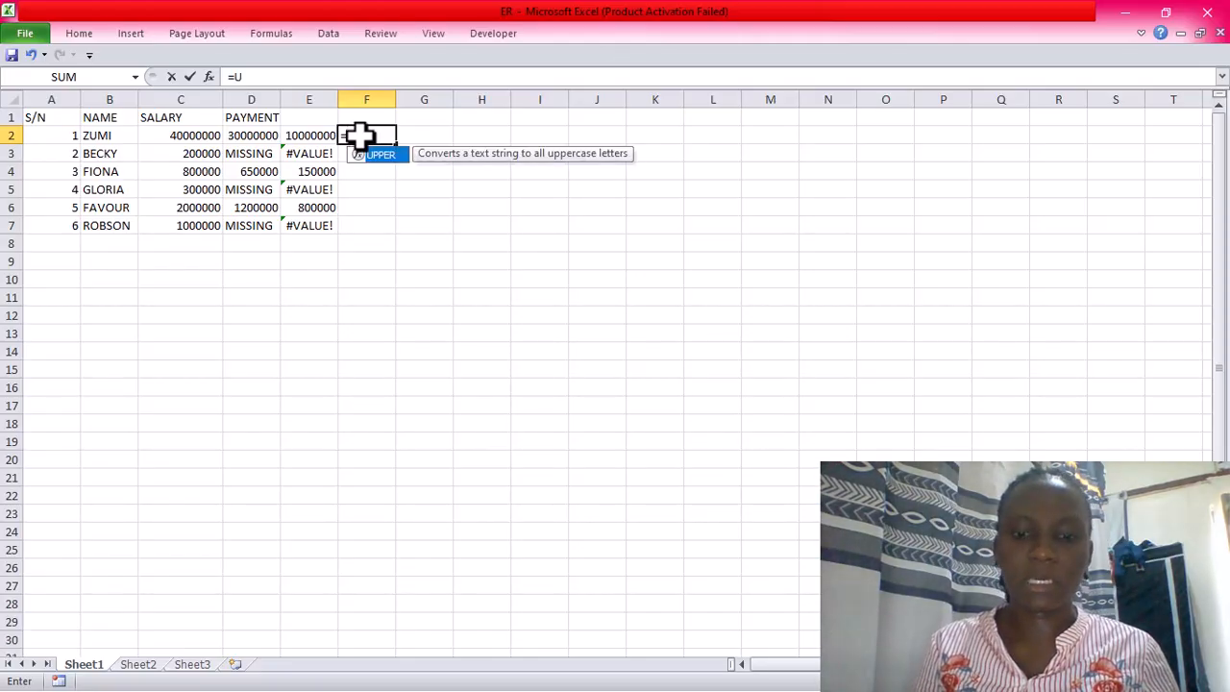
pyautogui.write('NI')
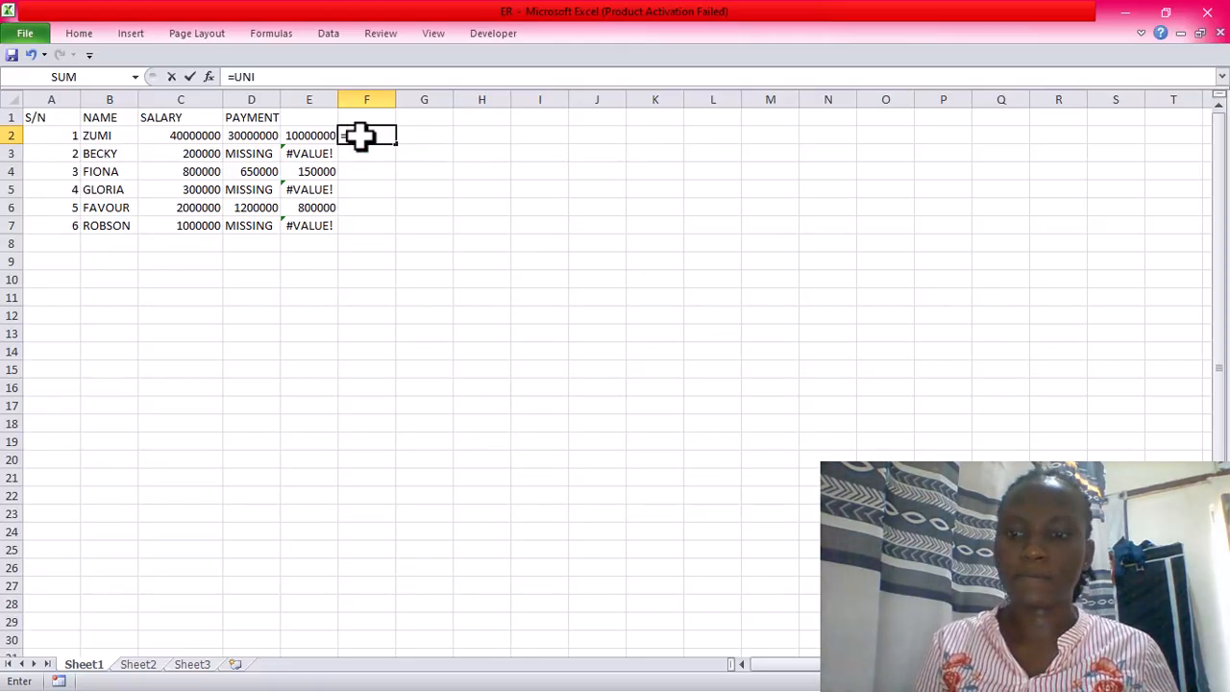
pyautogui.press('BackSpace')
pyautogui.press('BackSpace')
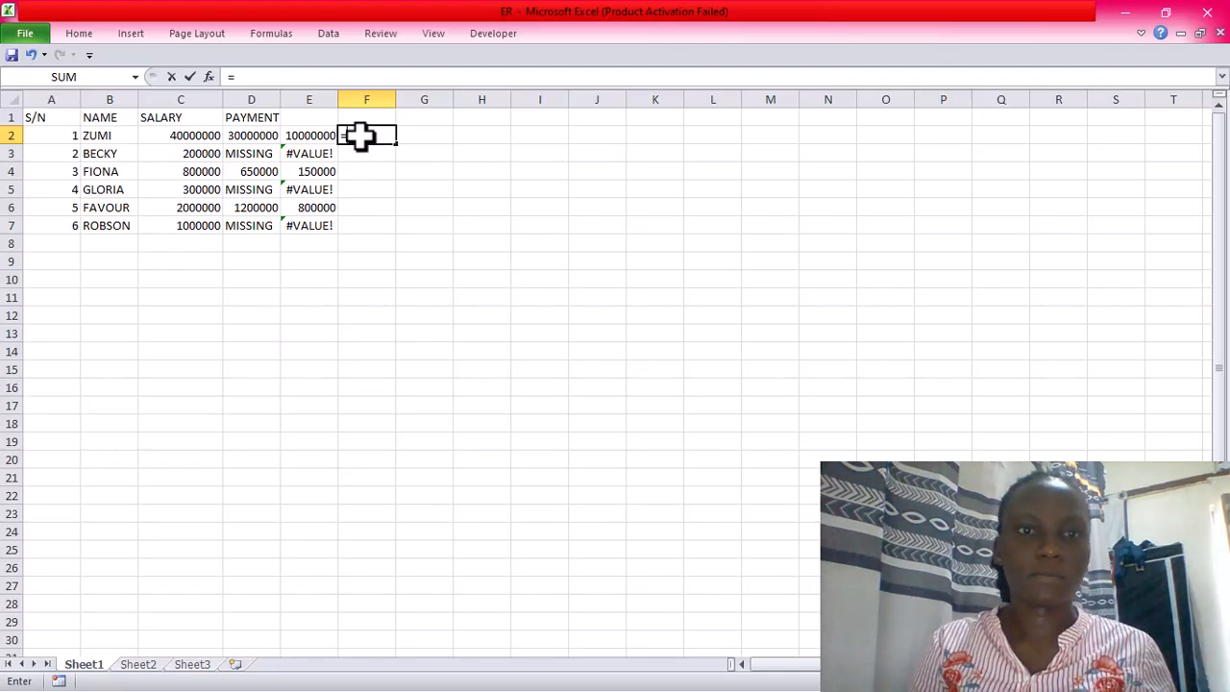
pyautogui.write('un')
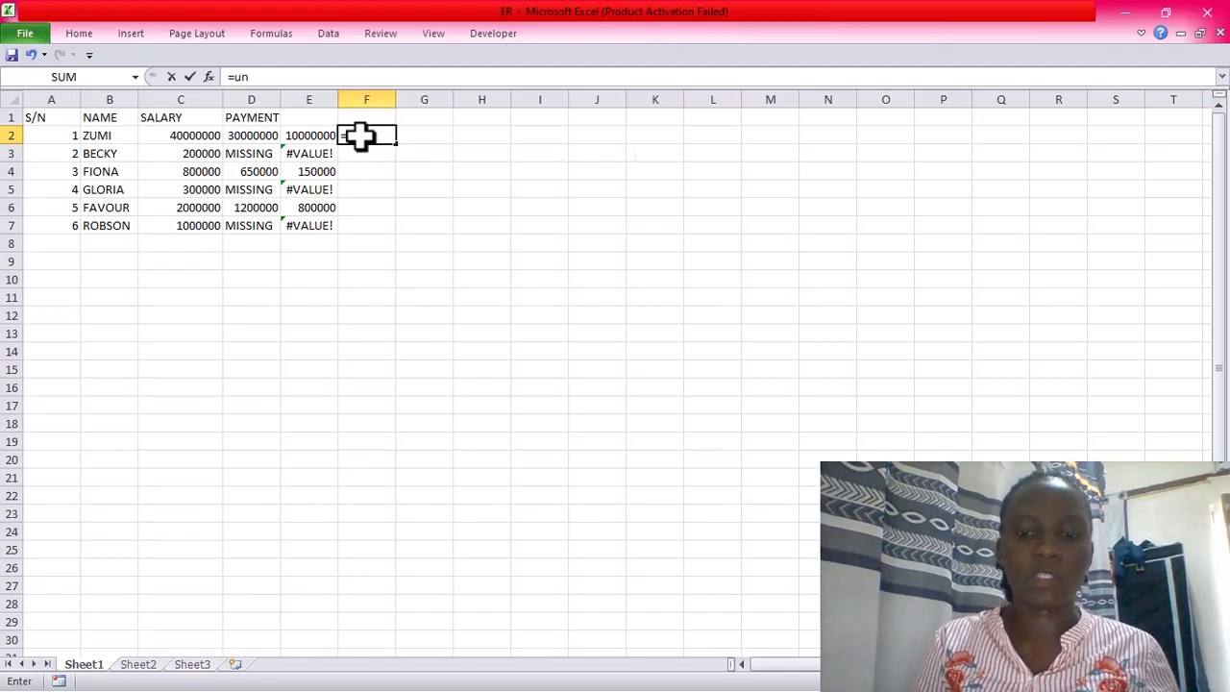
pyautogui.write('ue')
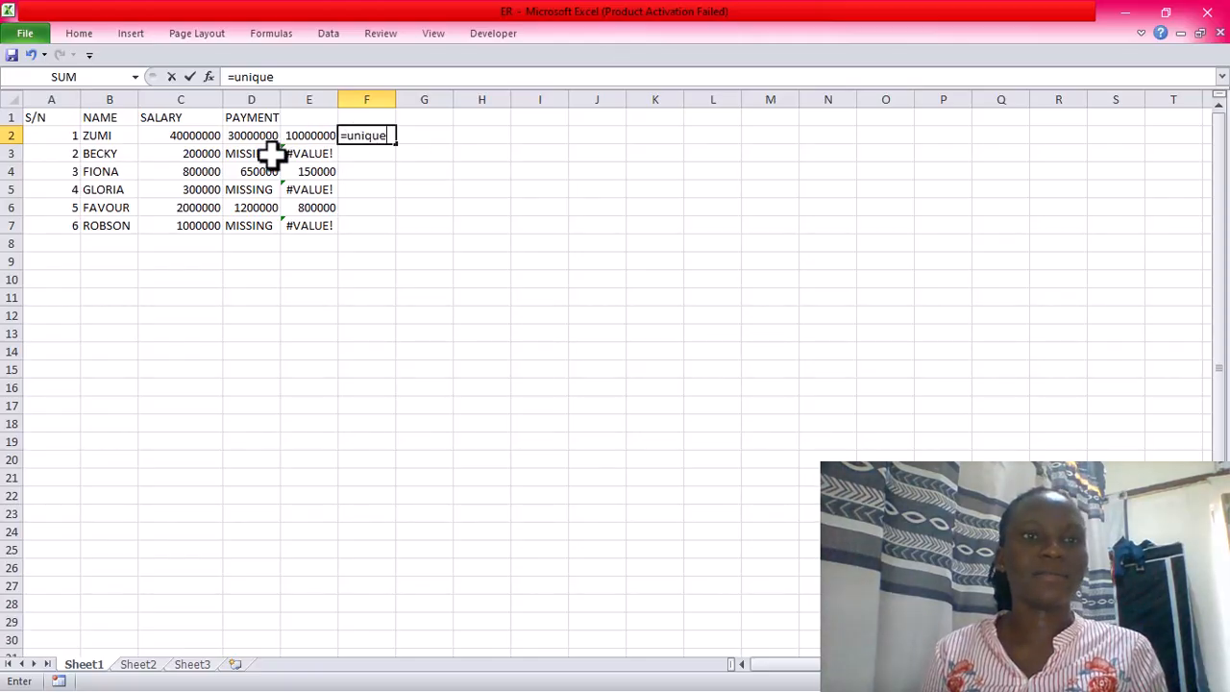
pyautogui.click(173, 135)
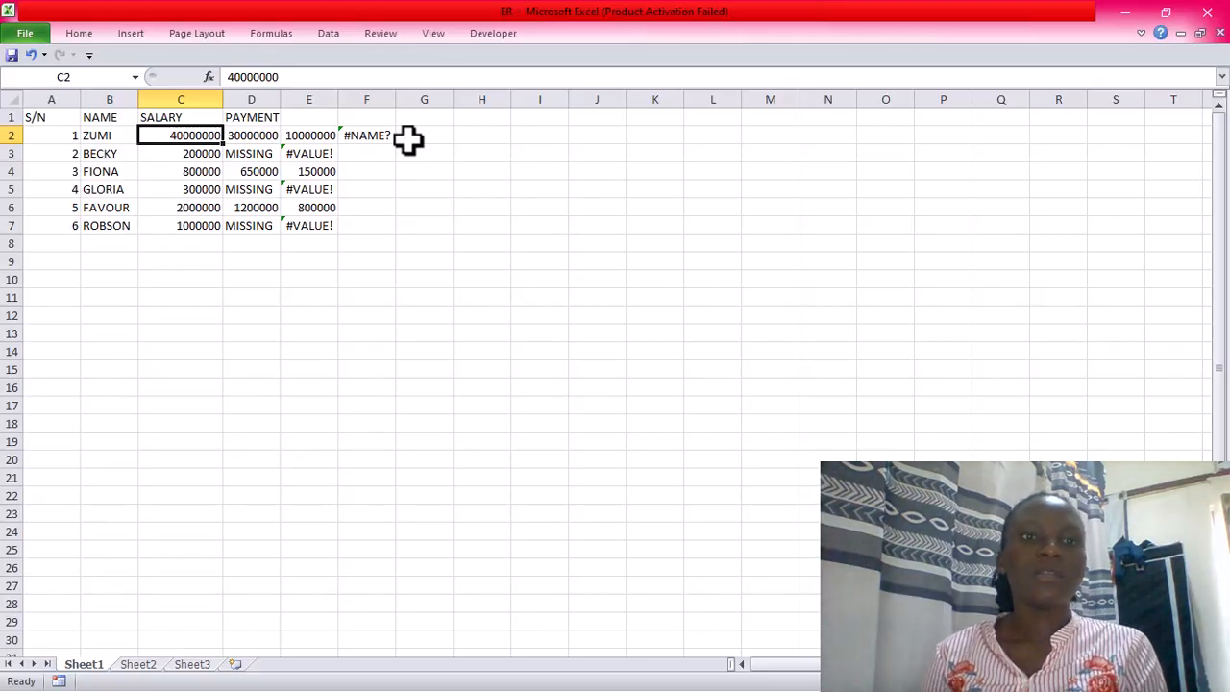
# Step: Undo the recent edits in columns C to F, back to the single subtraction formula in E2
pyautogui.write('z')
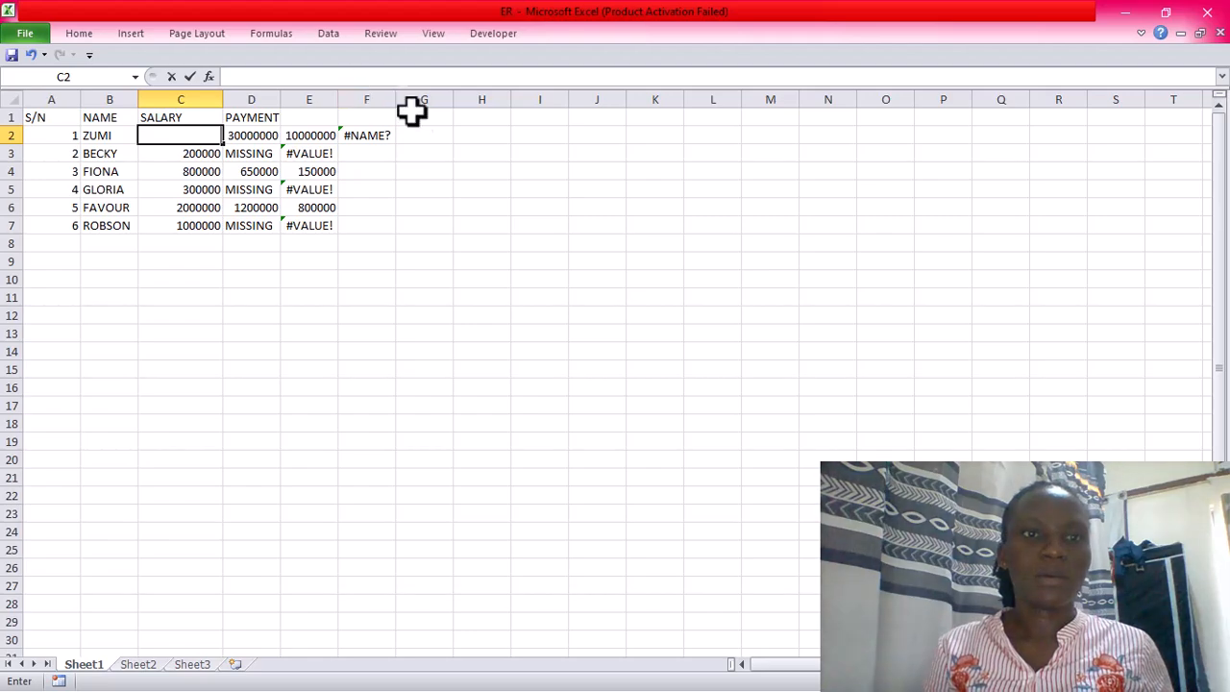
pyautogui.click(448, 174)
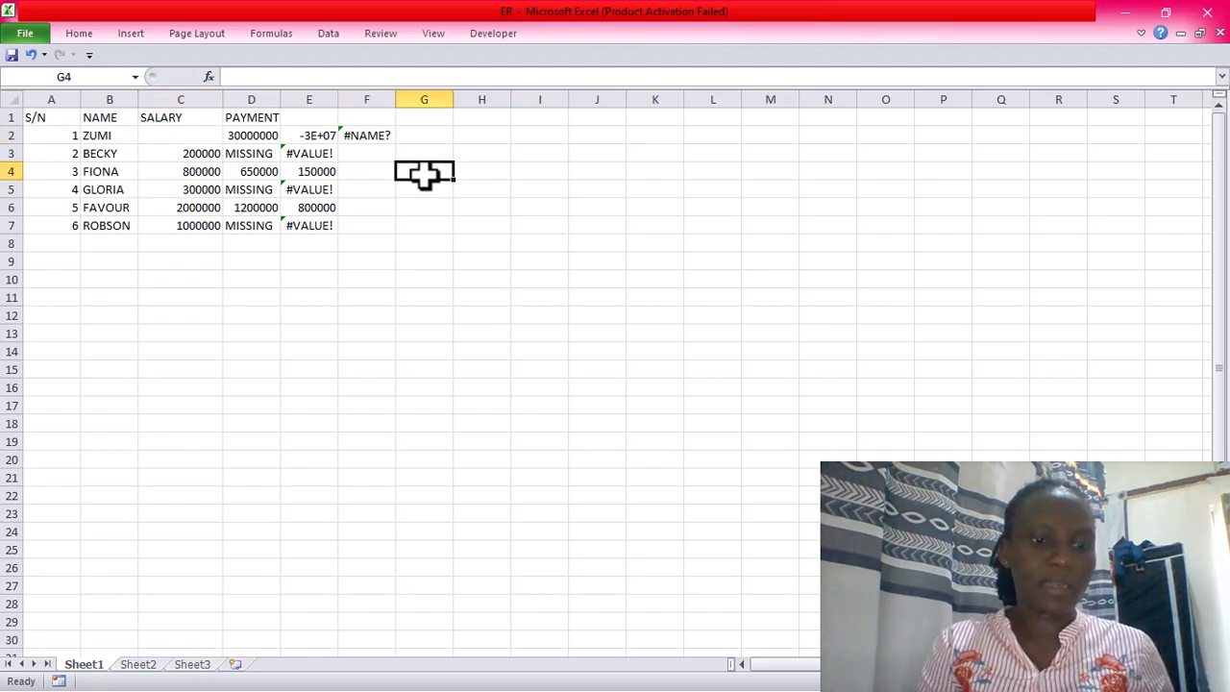
pyautogui.hotkey('ctrl', 'z')
pyautogui.hotkey('ctrl', 'z')
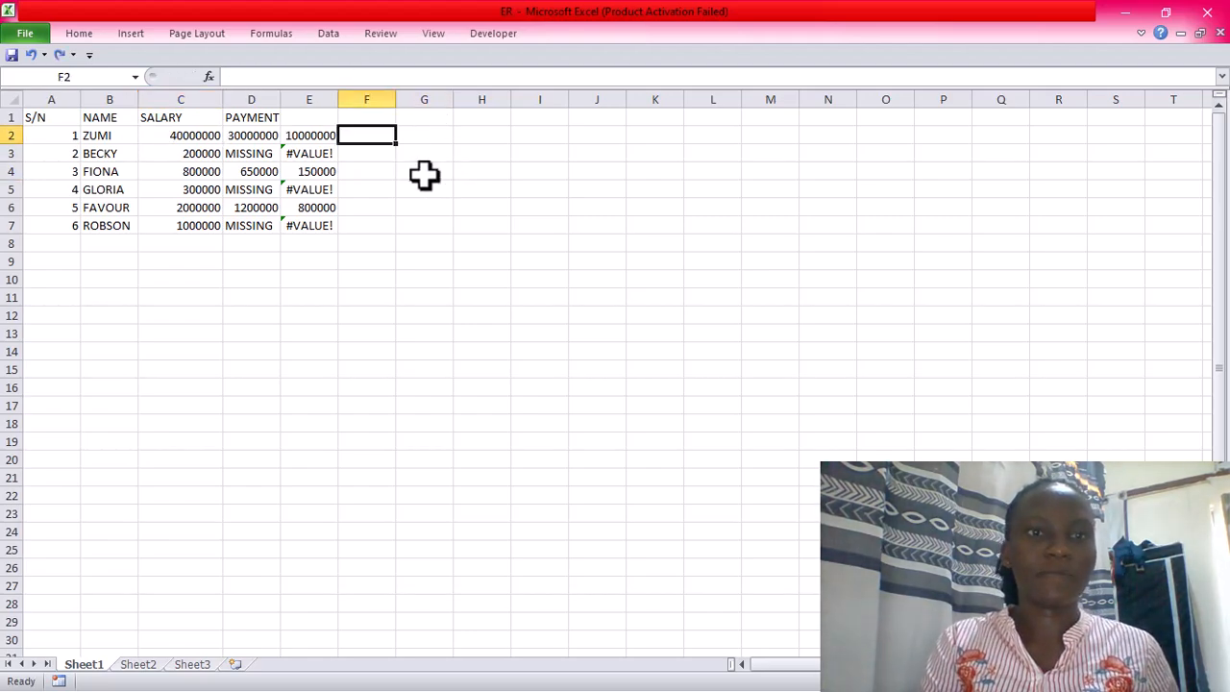
pyautogui.hotkey('ctrl', 'z')
pyautogui.hotkey('ctrl', 'z')
pyautogui.hotkey('ctrl', 'z')
pyautogui.hotkey('ctrl', 'z')
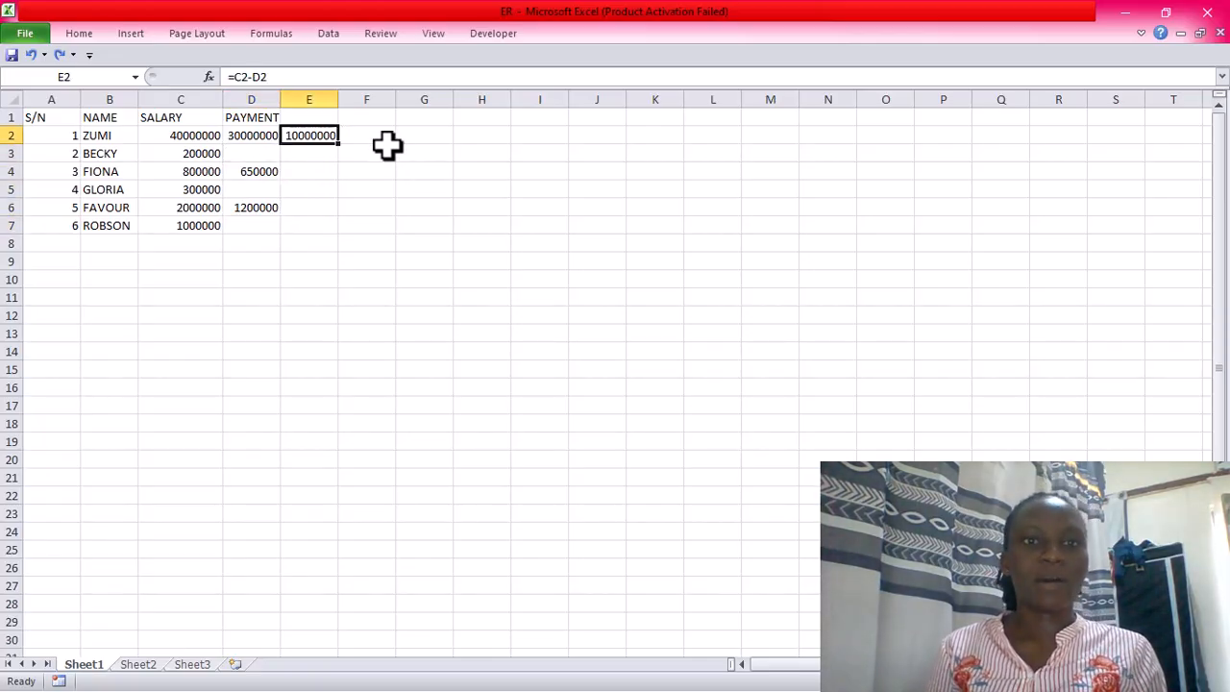
# Step: Enter the formula =C2/D2 in cell F2 to divide the salary by the payment
pyautogui.click(370, 135)
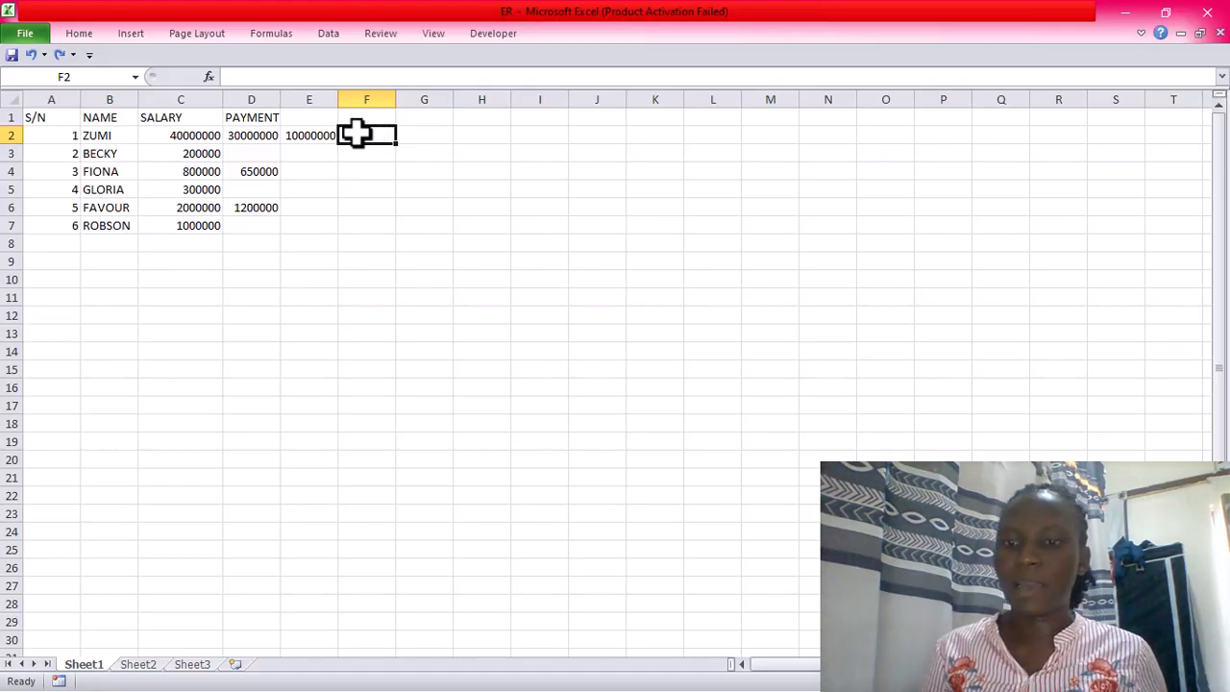
pyautogui.write('=')
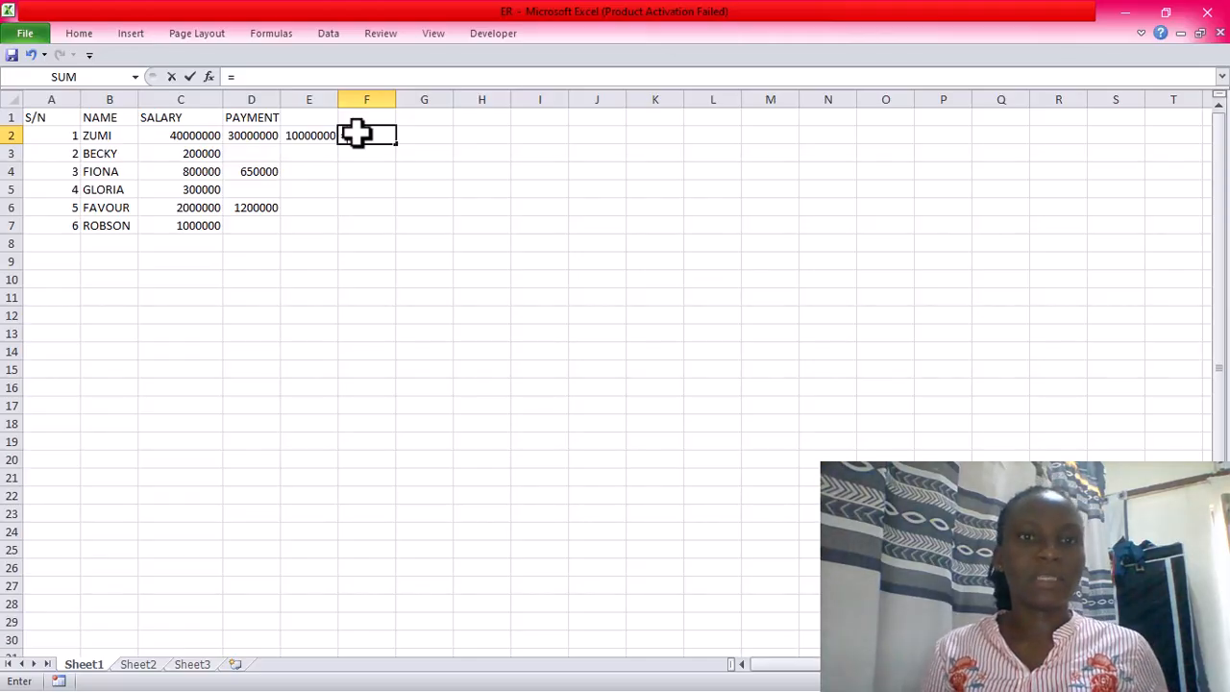
pyautogui.click(181, 136)
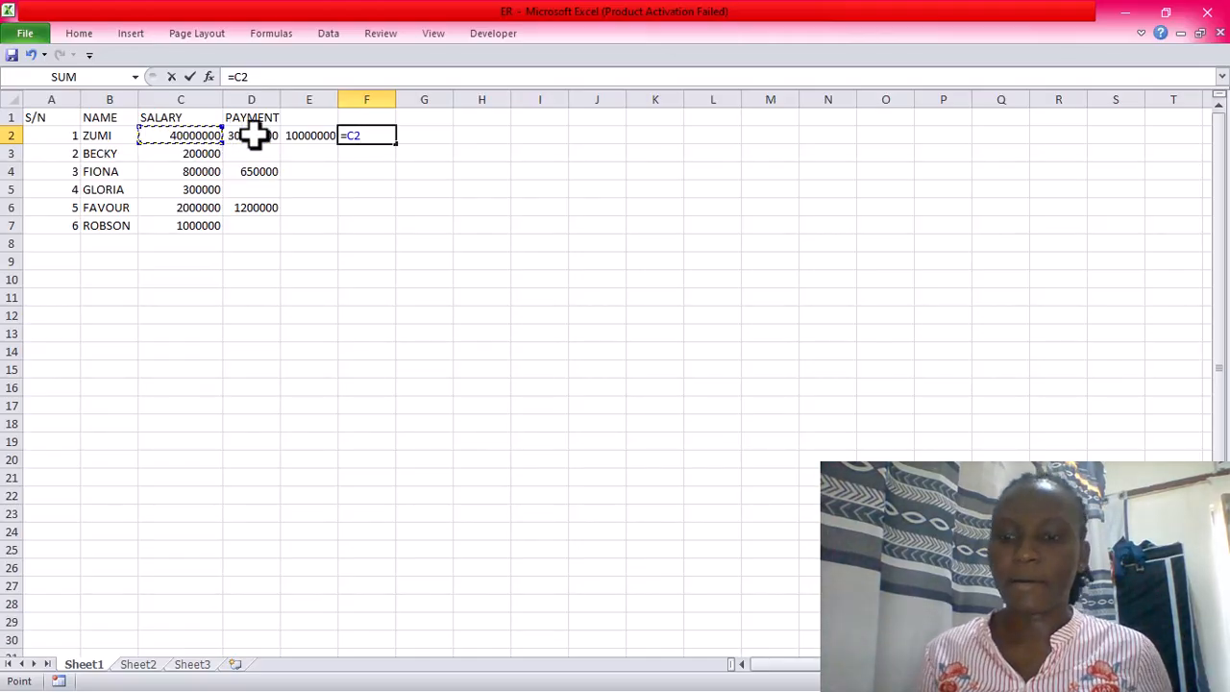
pyautogui.write('/')
pyautogui.click(253, 135)
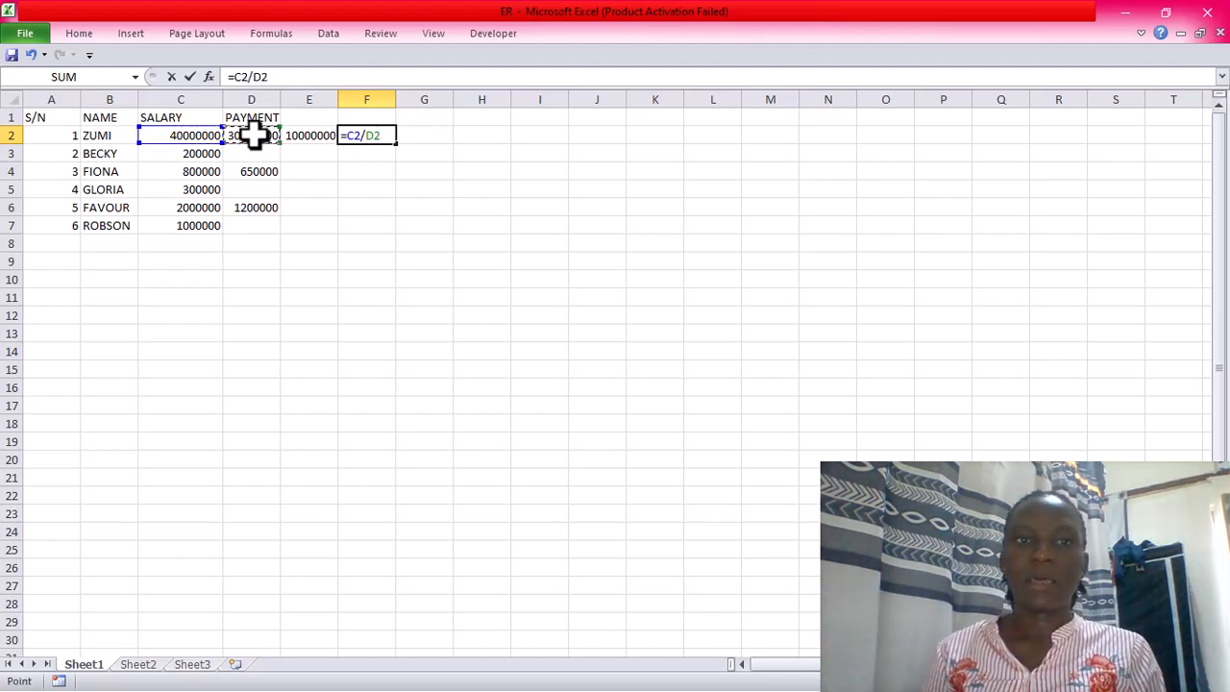
pyautogui.press('Return')
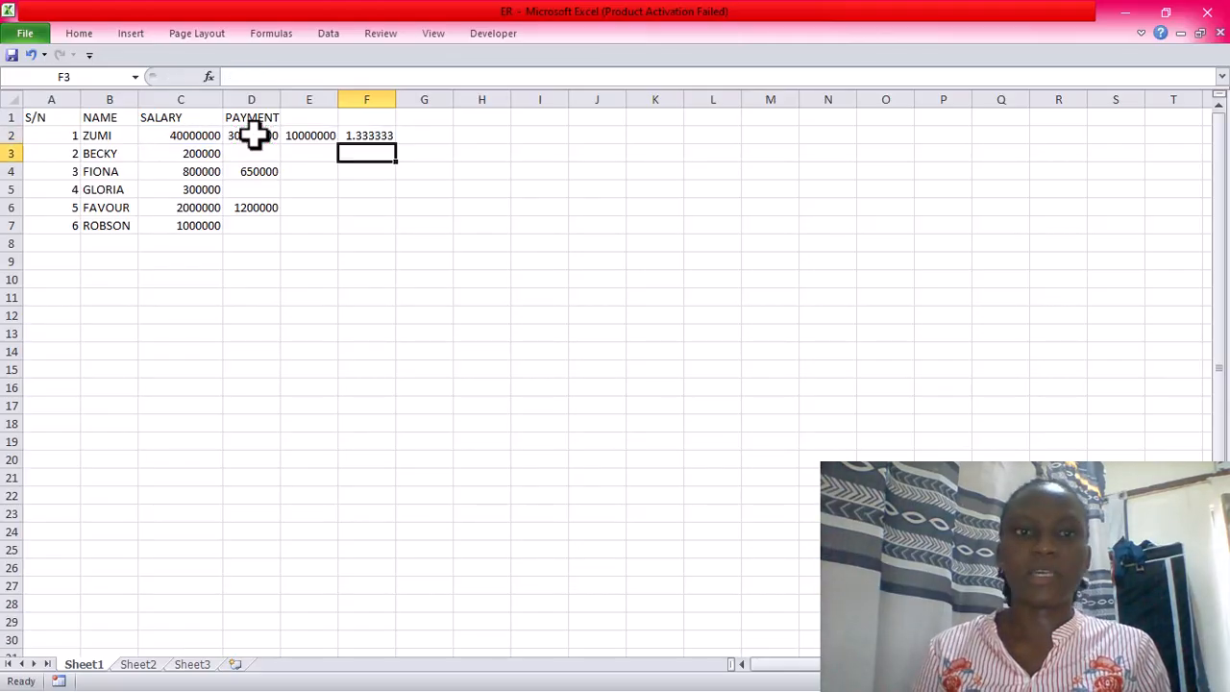
# Step: Fill the division formula from F2 down through F7, including the rows with blank payments
pyautogui.click(363, 133)
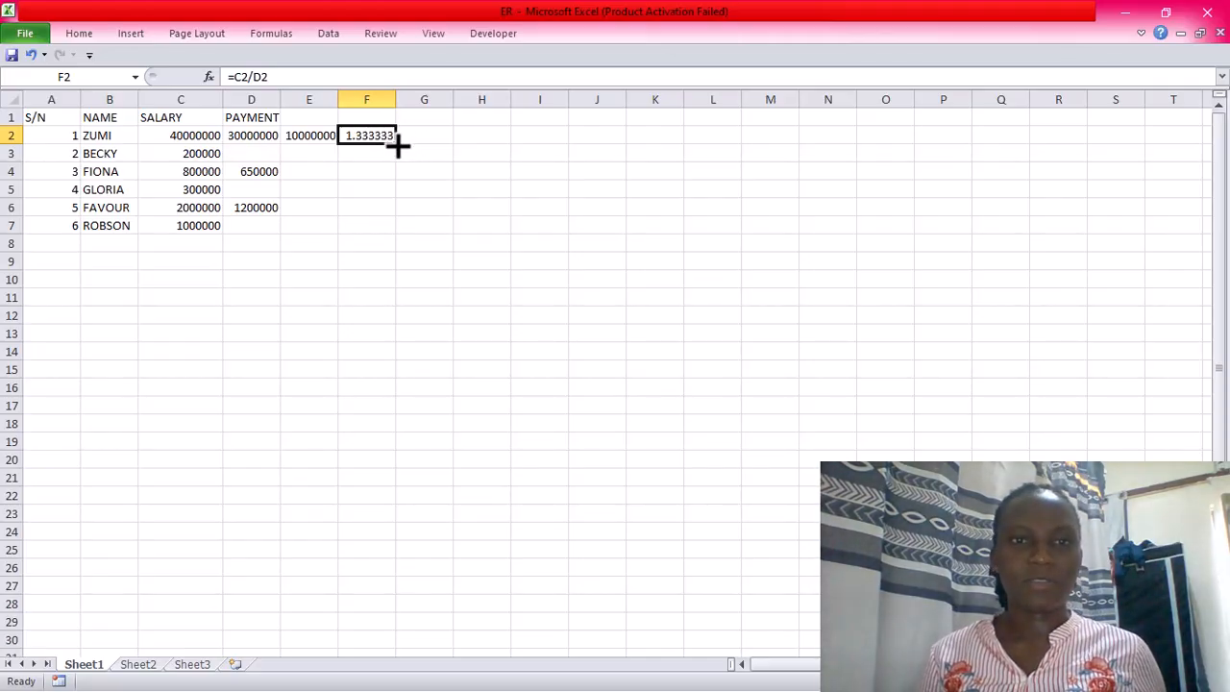
pyautogui.moveTo(398, 144); pyautogui.dragTo(398, 231)
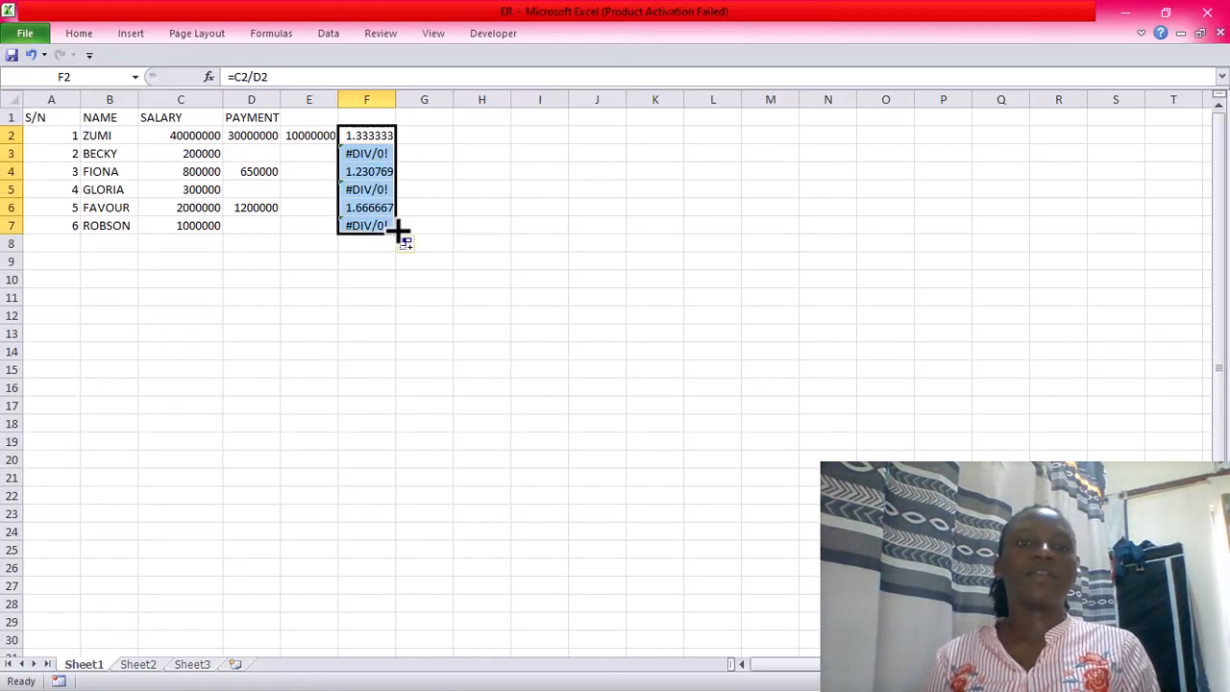
pyautogui.click(491, 202)
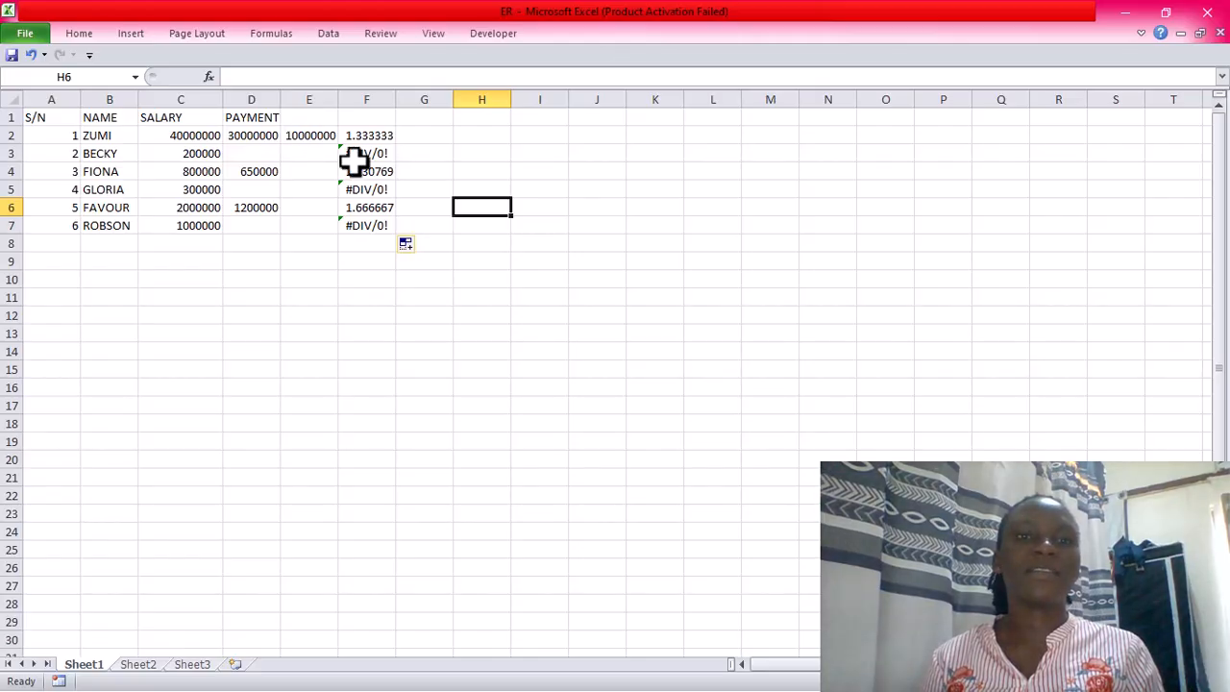